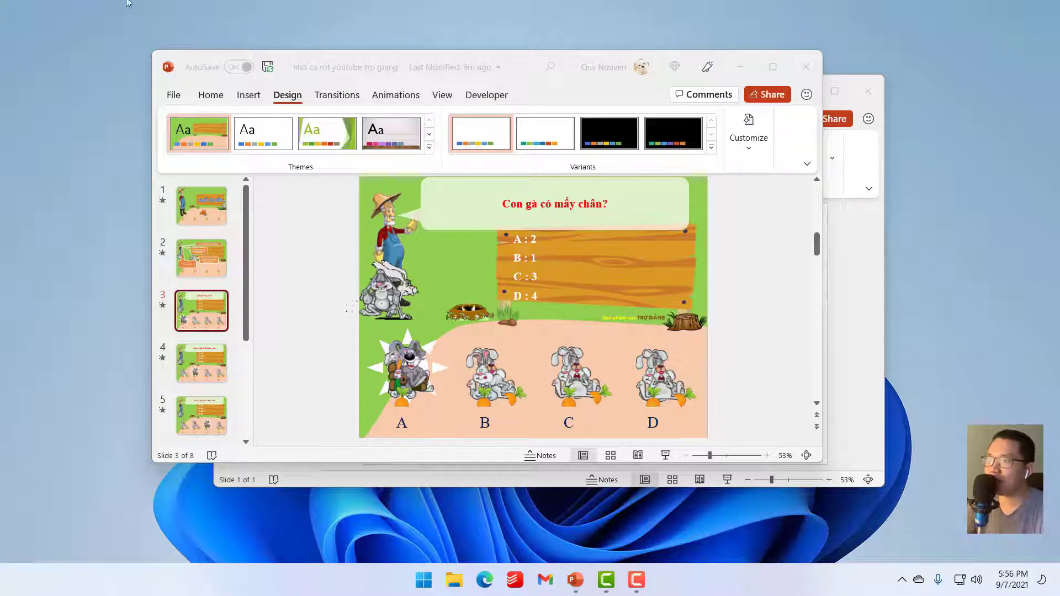
Move the quiz presentation window up-left and bring the blank Presentation7 window forward.
{"action": "mouse_move", "coordinate": [438, 73]}
{"action": "left_mouse_down"}
{"action": "mouse_move", "coordinate": [375, 92]}
{"action": "mouse_move", "coordinate": [441, 79]}
{"action": "mouse_move", "coordinate": [375, 73]}
{"action": "mouse_move", "coordinate": [395, 79]}
{"action": "mouse_move", "coordinate": [402, 109]}
{"action": "left_mouse_up"}
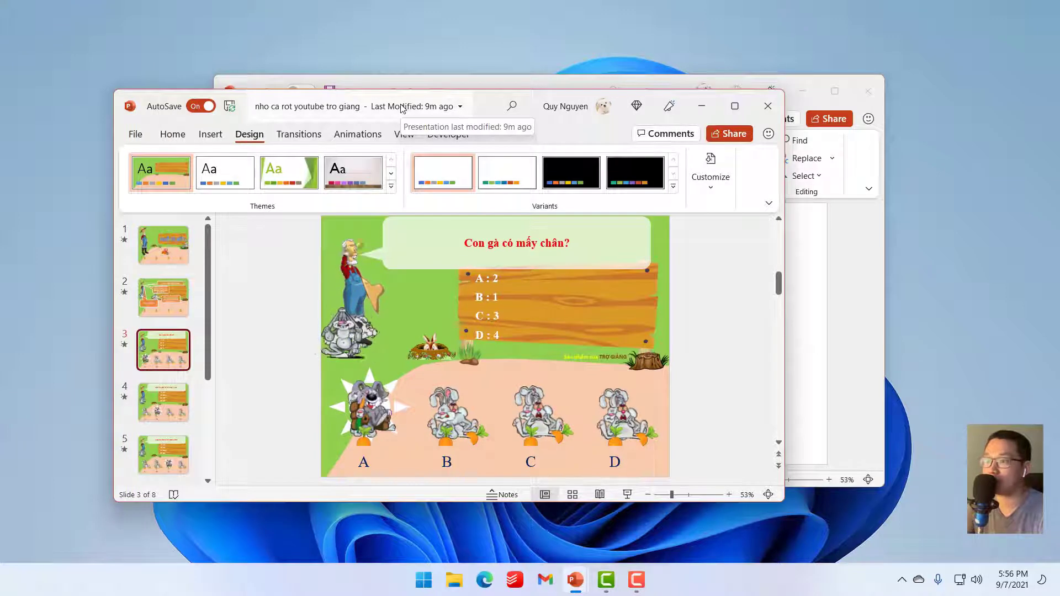
{"action": "left_click_drag", "start_coordinate": [401, 109], "coordinate": [324, 65]}
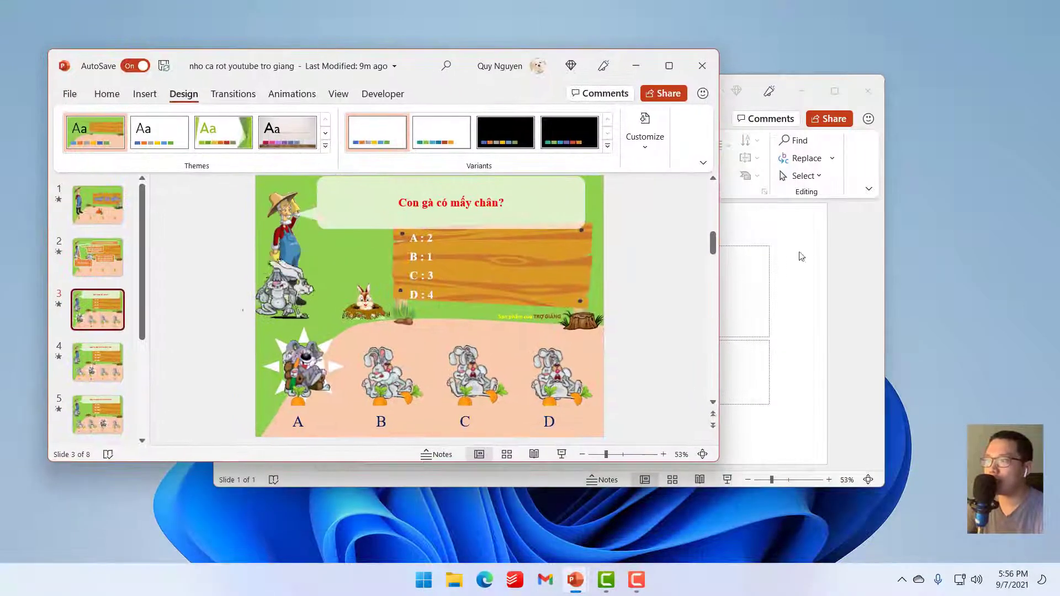
{"action": "left_click", "coordinate": [835, 246]}
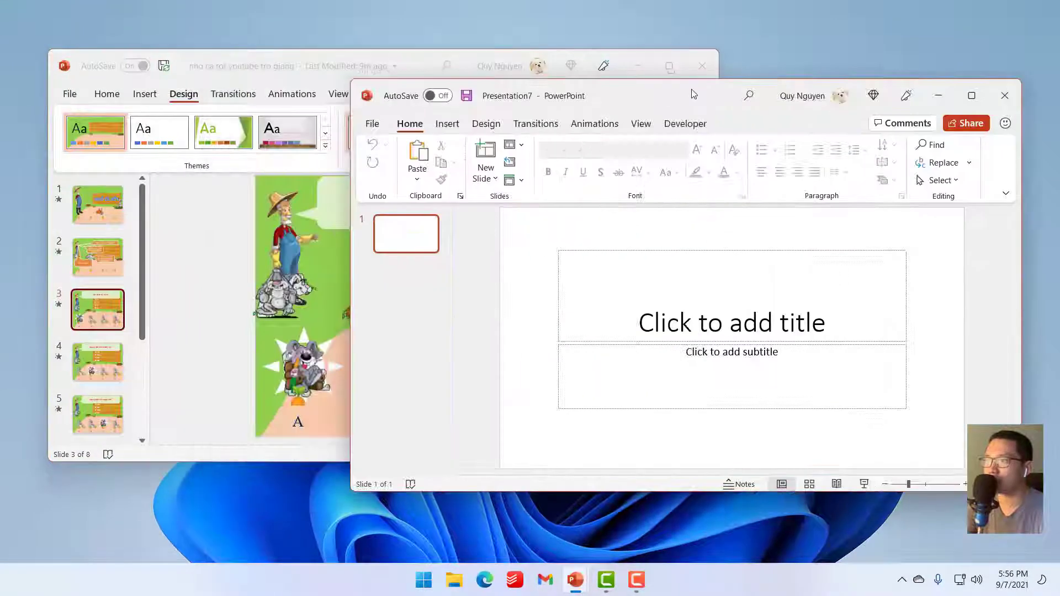
Place Presentation7 beside the quiz deck and copy quiz slide 3, the chicken-legs question.
{"action": "left_click_drag", "start_coordinate": [569, 98], "coordinate": [828, 97]}
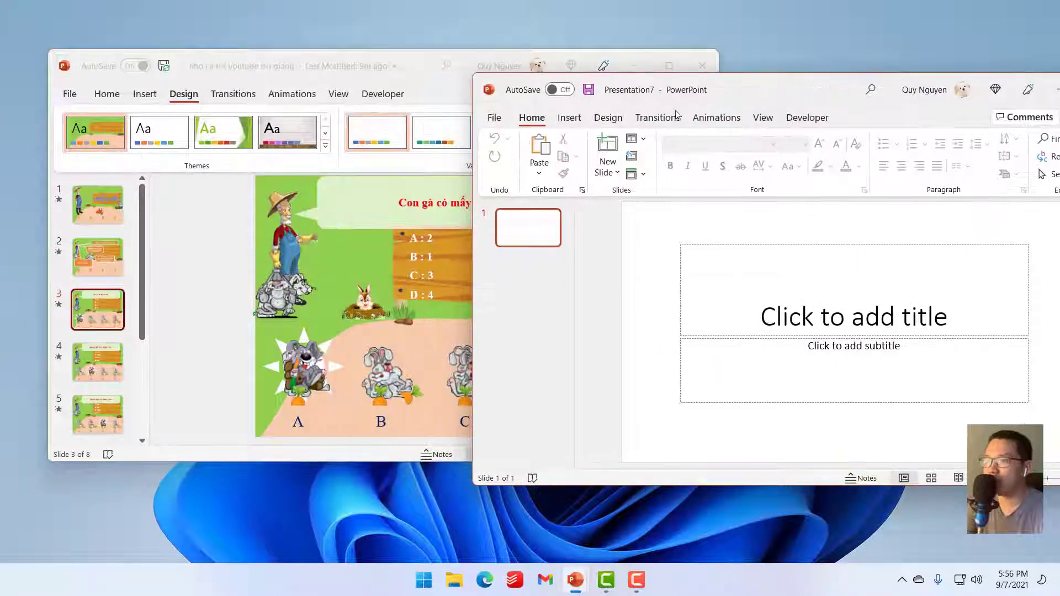
{"action": "left_click", "coordinate": [86, 267]}
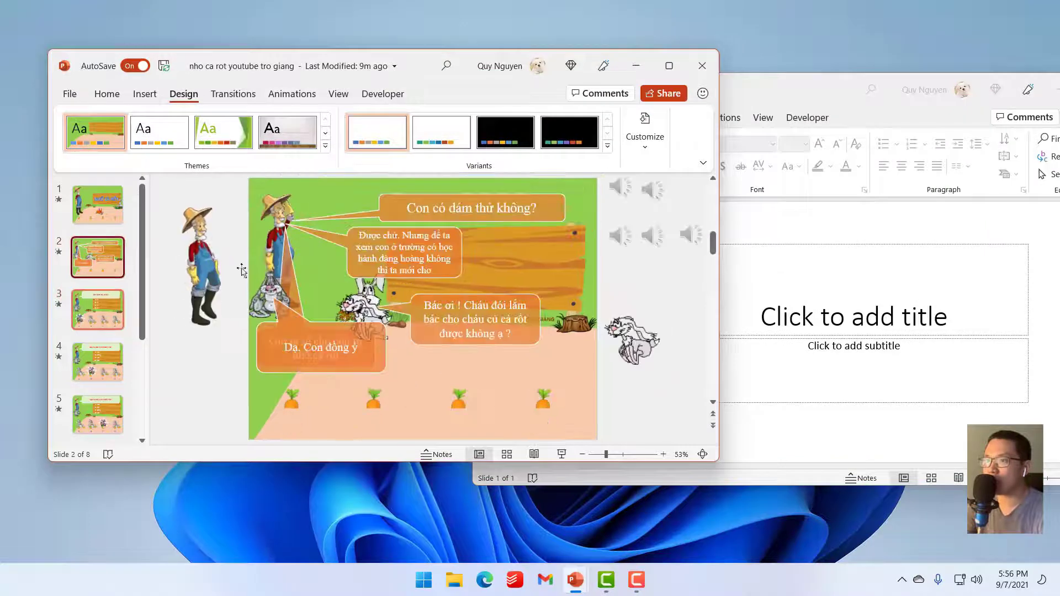
{"action": "left_click", "coordinate": [94, 300]}
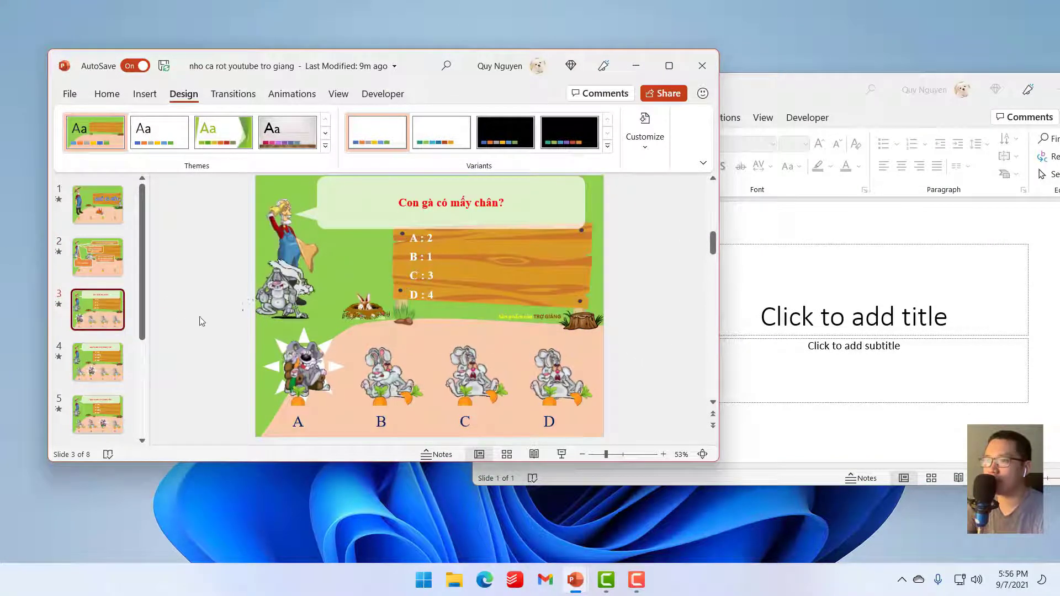
{"action": "right_click", "coordinate": [98, 304]}
{"action": "key", "text": "Escape"}
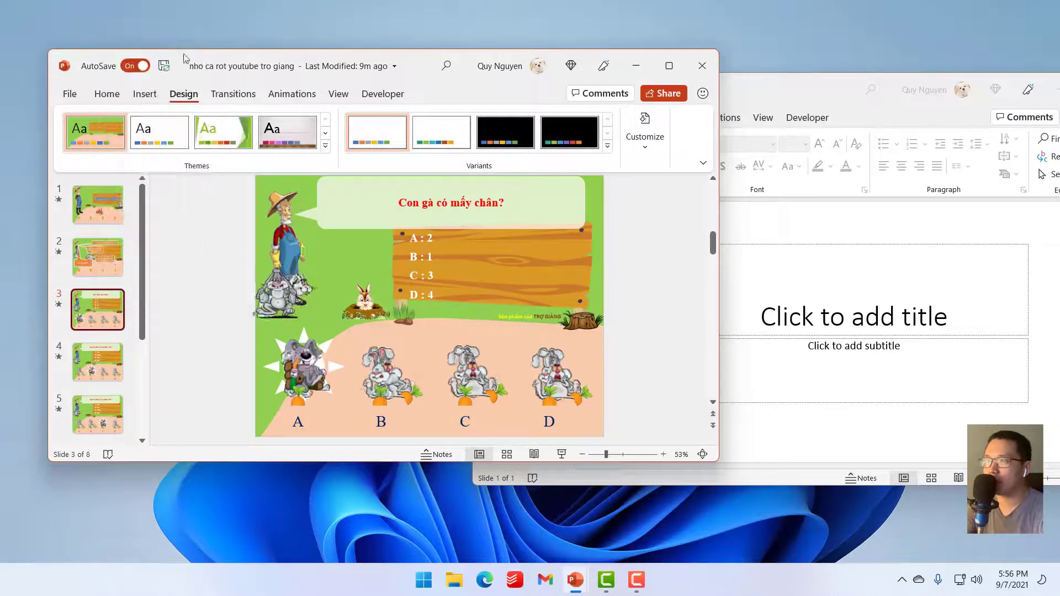
Paste the chicken-legs quiz slide into Presentation7 as its second slide.
{"action": "left_click", "coordinate": [809, 81]}
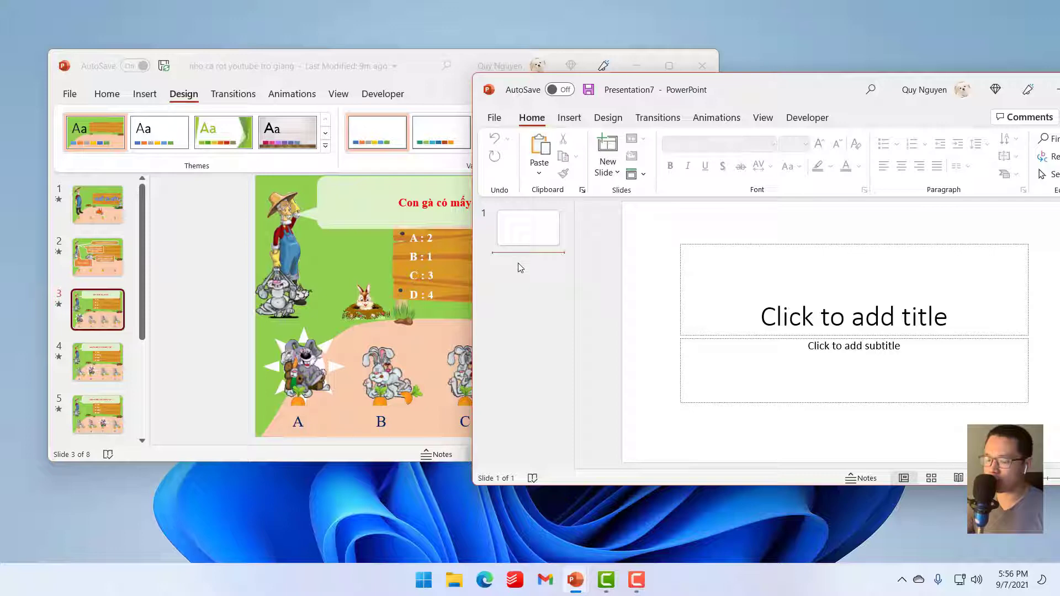
{"action": "key", "text": "ctrl+v"}
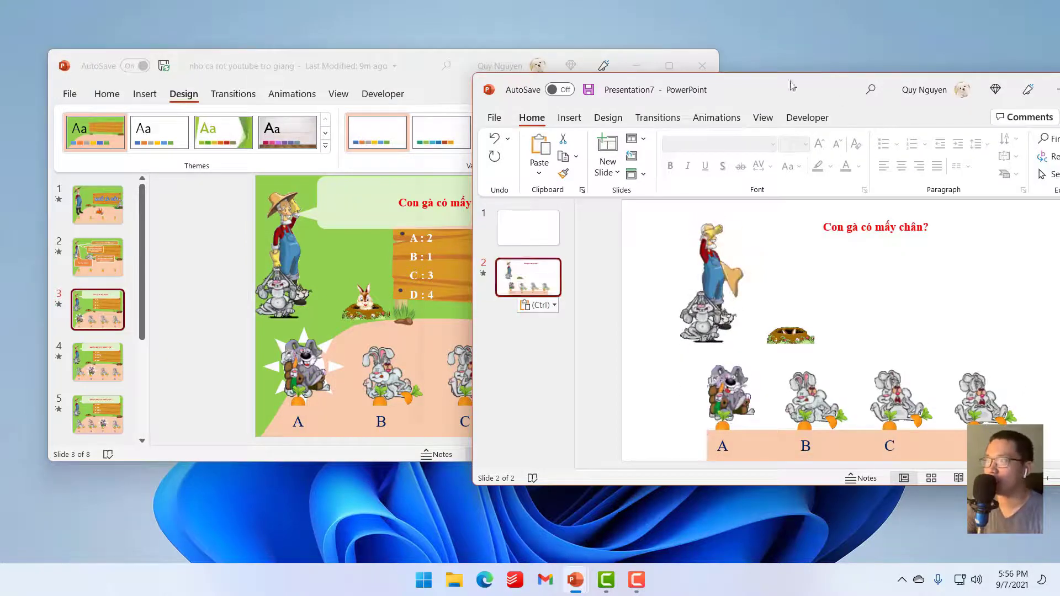
{"action": "left_click_drag", "start_coordinate": [793, 85], "coordinate": [723, 56]}
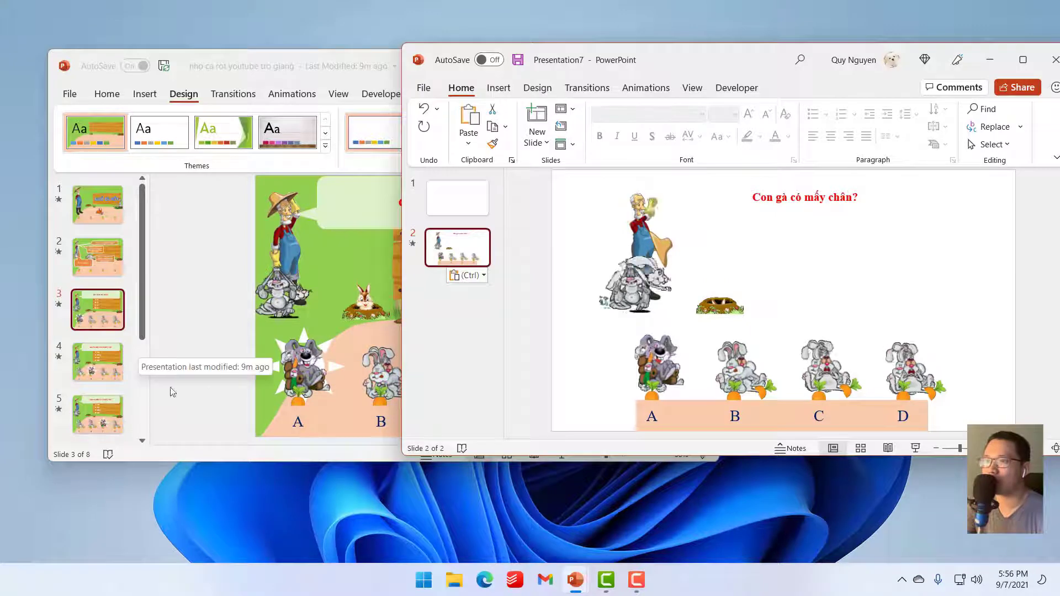
{"action": "left_click", "coordinate": [168, 256]}
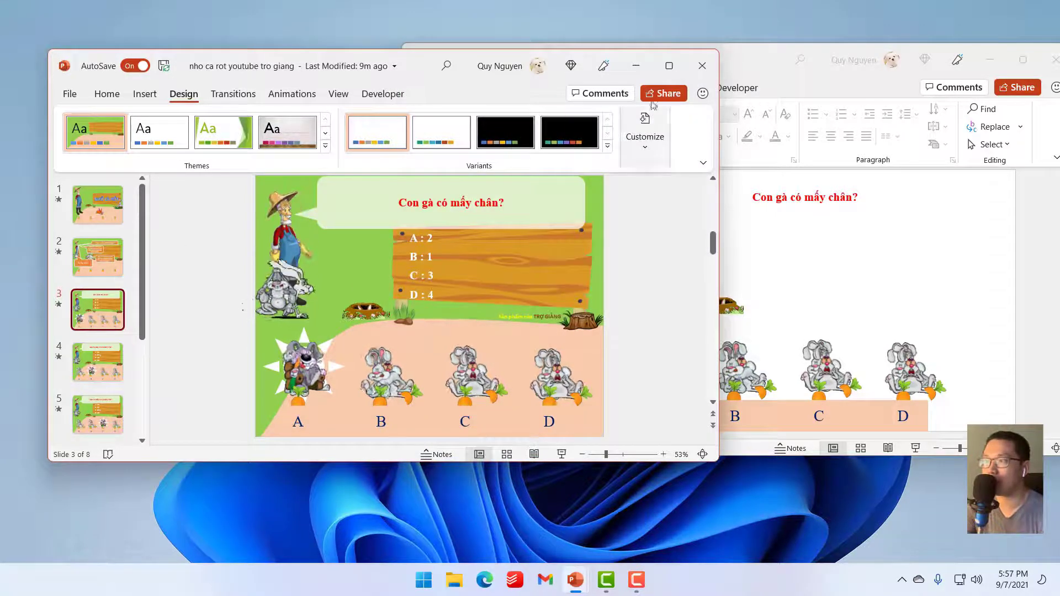
{"action": "left_click", "coordinate": [737, 59]}
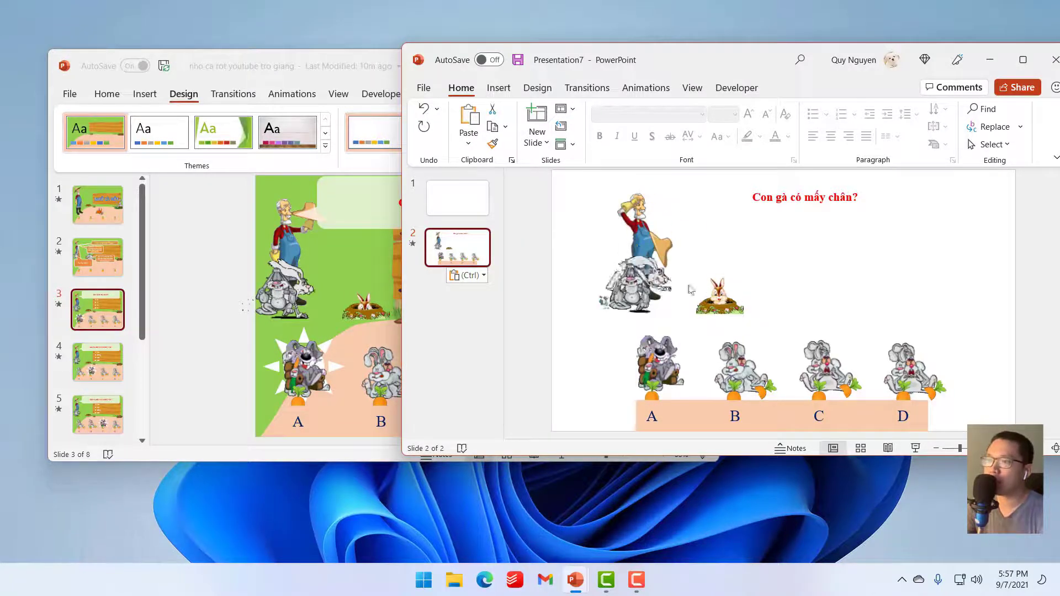
{"action": "left_click", "coordinate": [190, 272]}
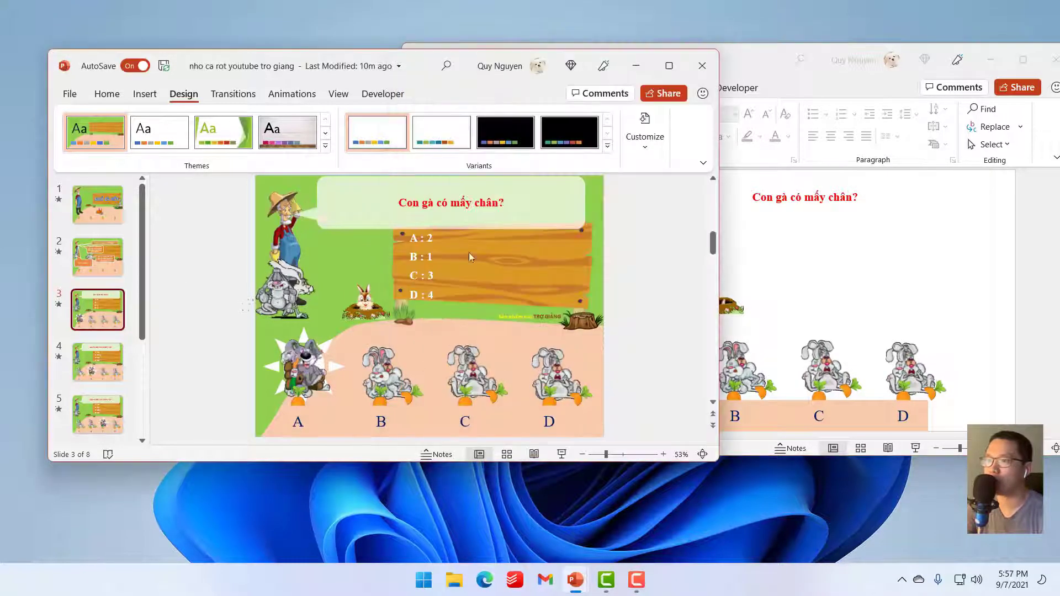
{"action": "left_click", "coordinate": [784, 226]}
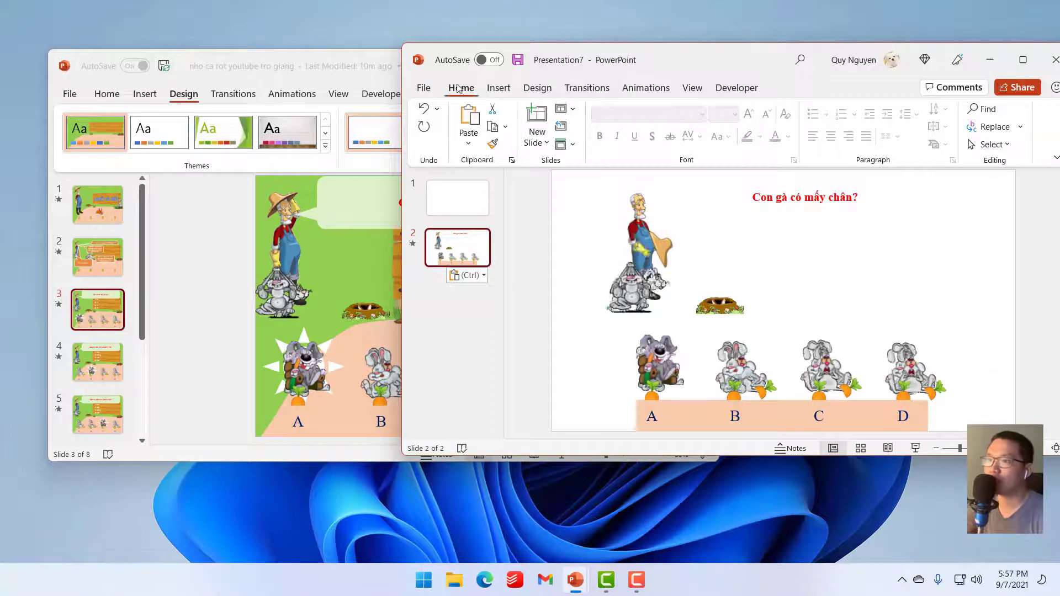
Check the quiz file's name and location, then show Presentation7's Design themes and variants.
{"action": "left_click", "coordinate": [241, 66]}
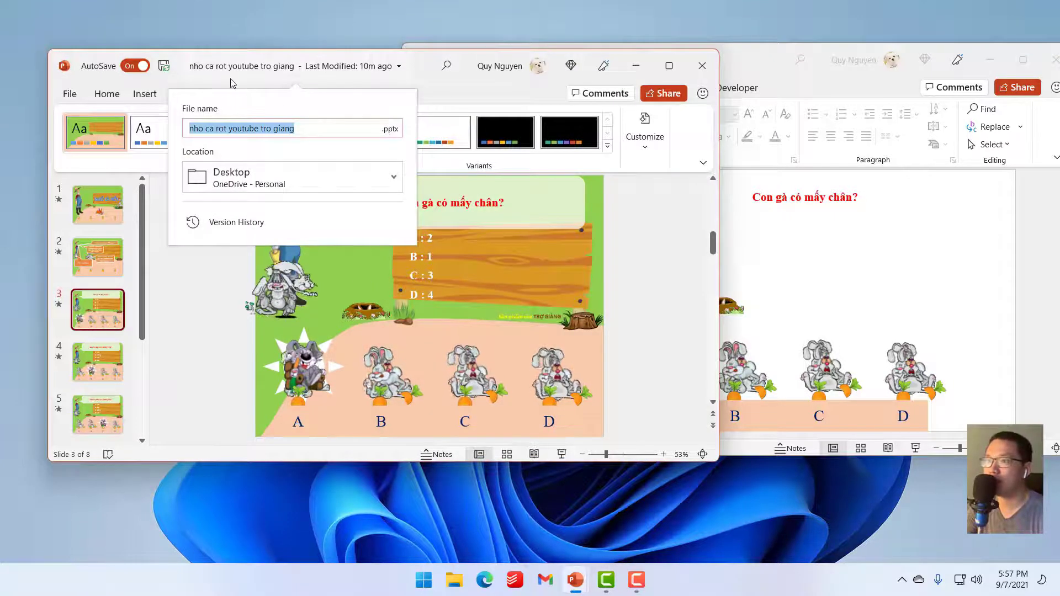
{"action": "key", "text": "Escape"}
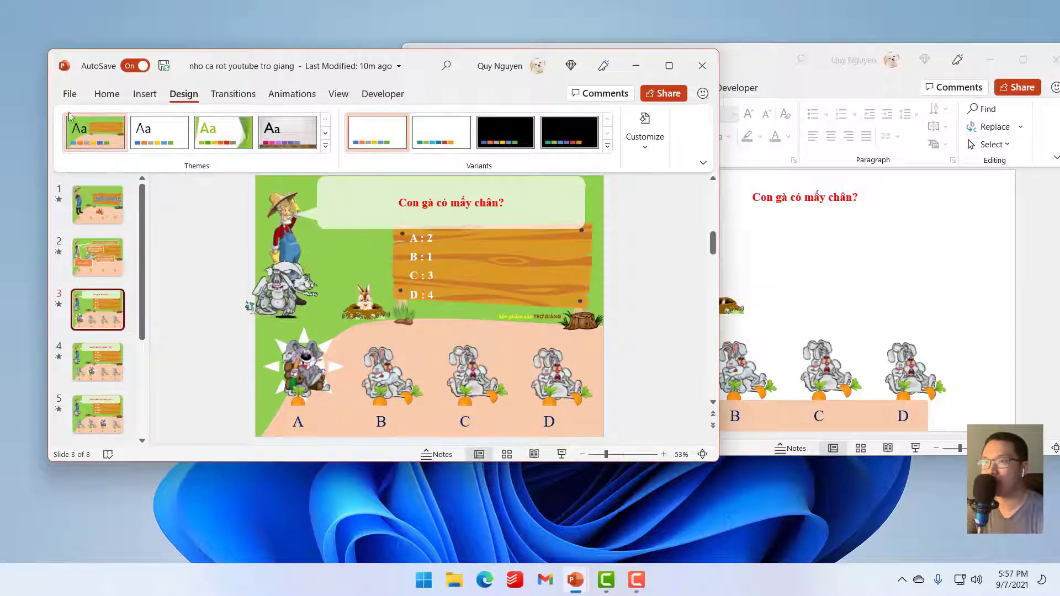
{"action": "left_click", "coordinate": [753, 61]}
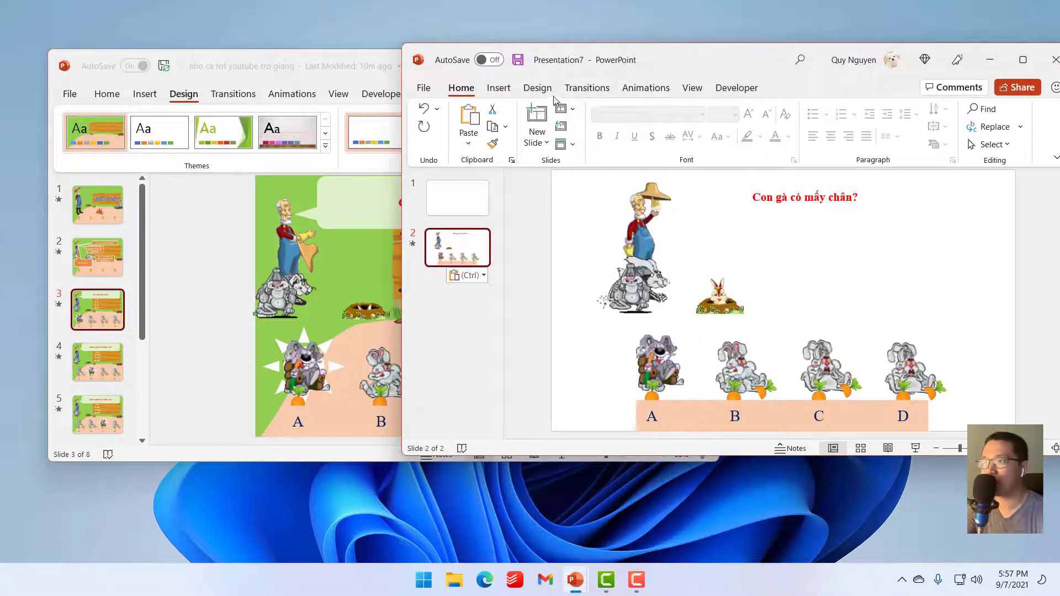
{"action": "left_click", "coordinate": [538, 89]}
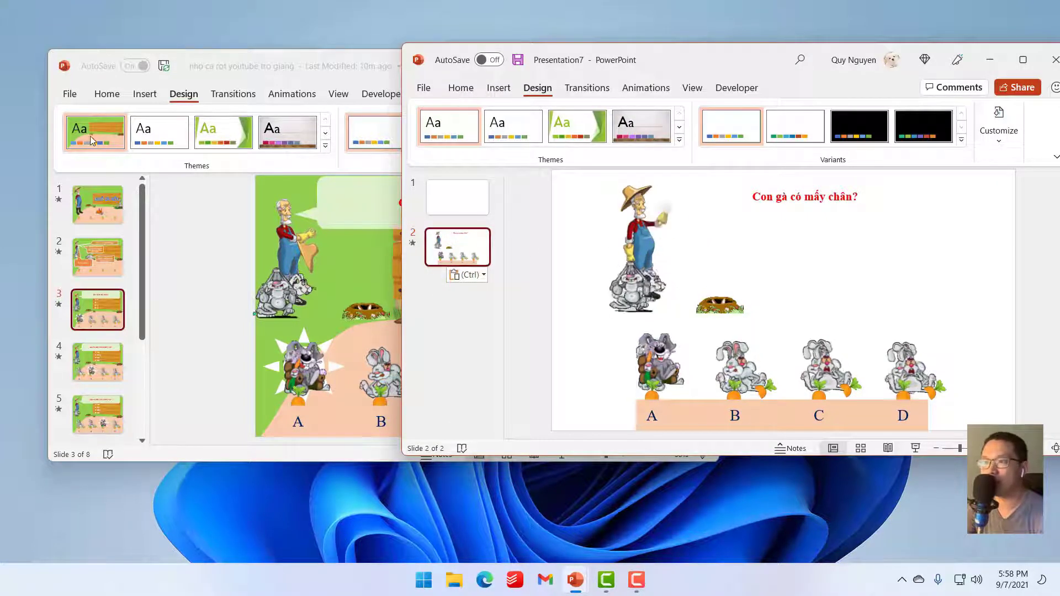
Delete the pasted slide, re-paste it using the destination theme, then delete that copy too.
{"action": "key", "text": "Delete"}
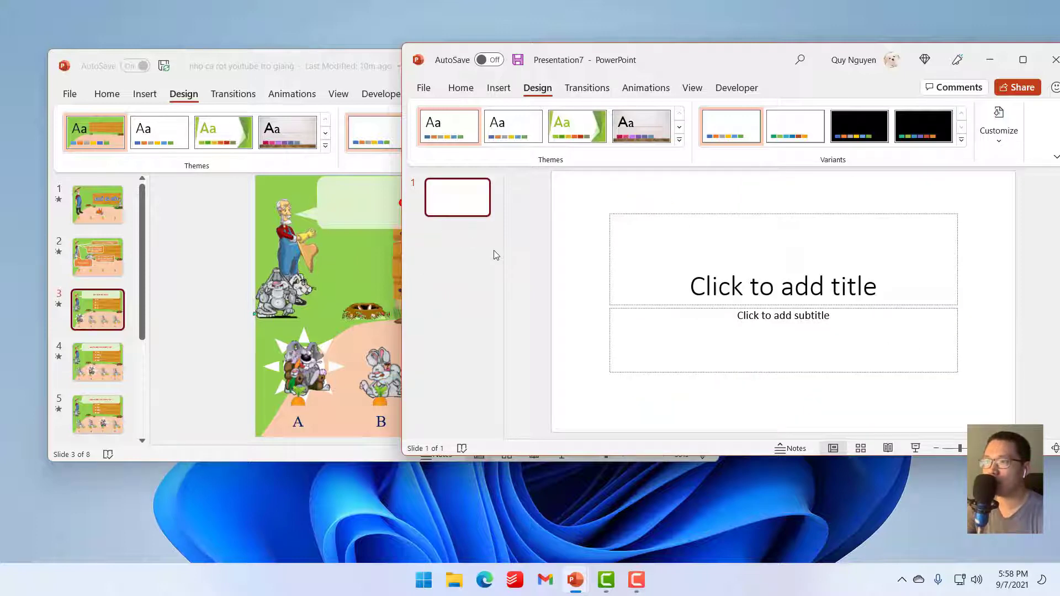
{"action": "right_click", "coordinate": [441, 234]}
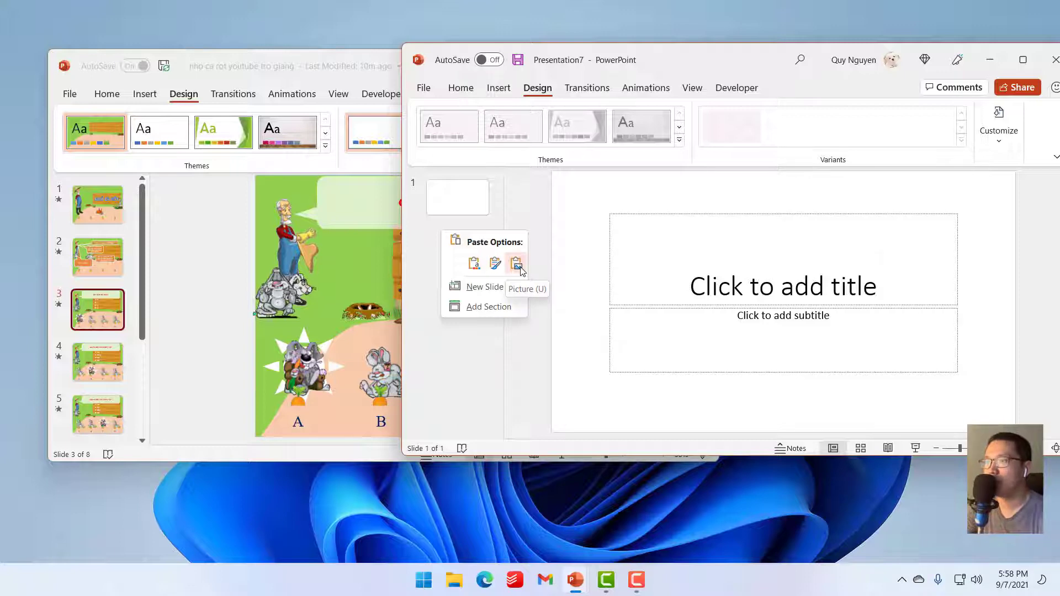
{"action": "left_click", "coordinate": [475, 264]}
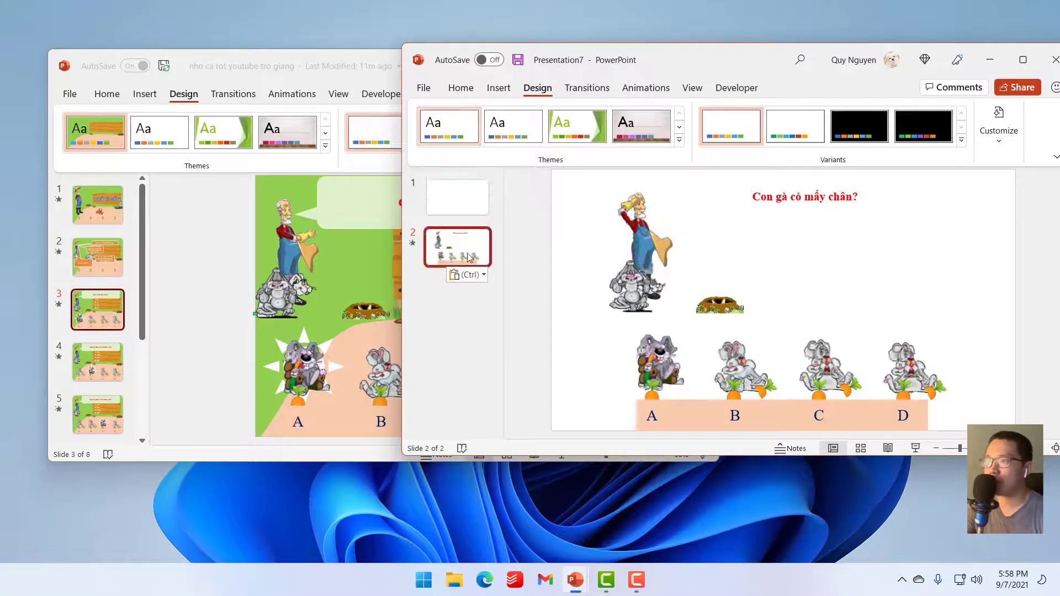
{"action": "key", "text": "Delete"}
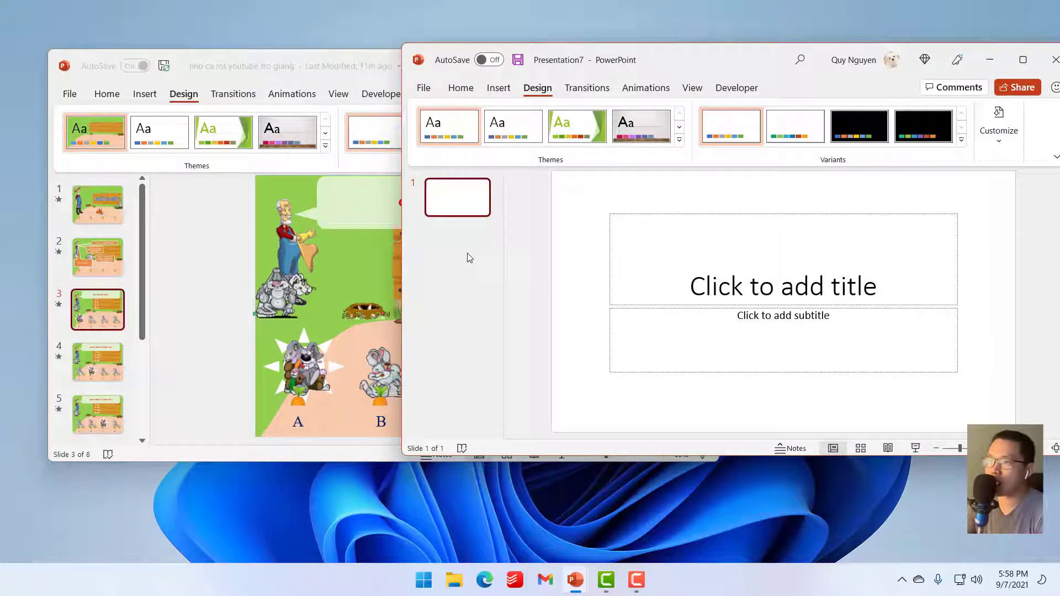
Paste the chicken-legs quiz slide below slide 1 with Keep Source Formatting.
{"action": "right_click", "coordinate": [448, 232]}
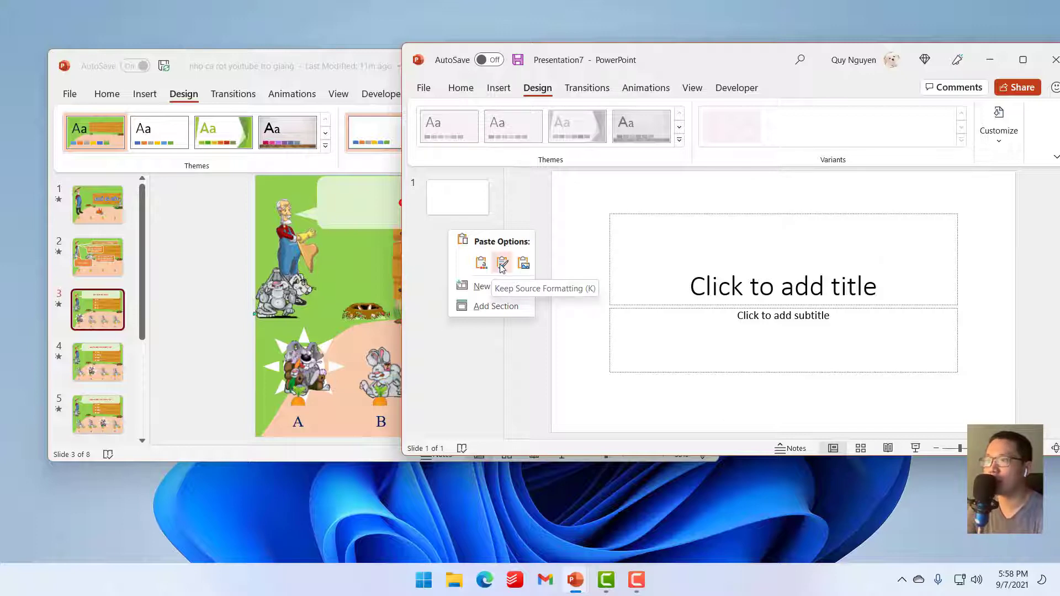
{"action": "left_click", "coordinate": [502, 264]}
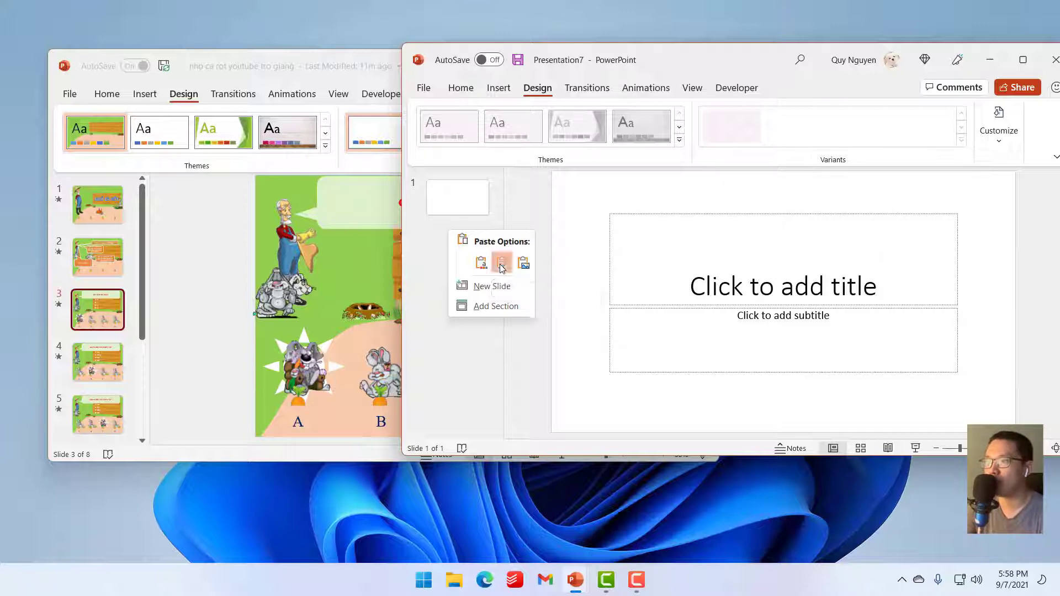